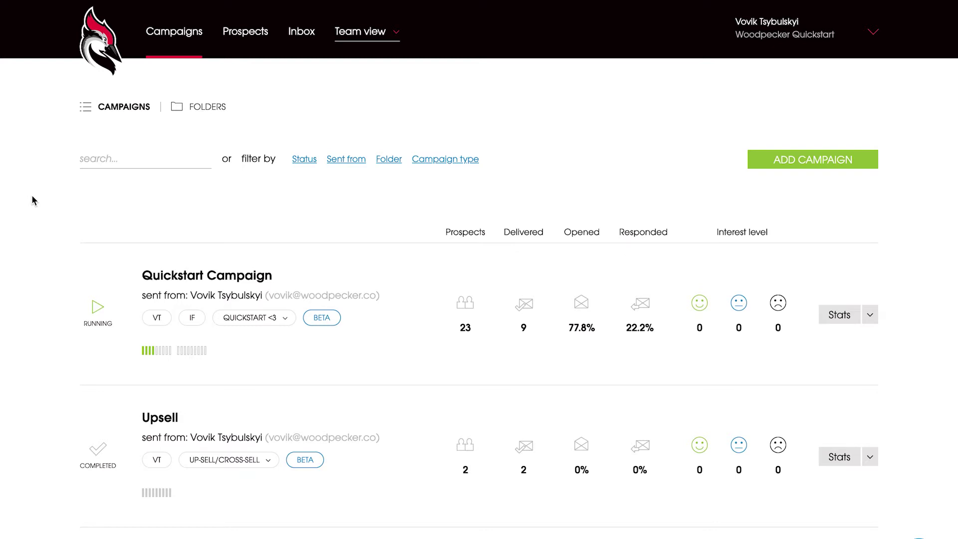
Step: Preview the folders Quickstart Campaign could move to, closing the list without moving it
scroll(33, 200, down, 5)
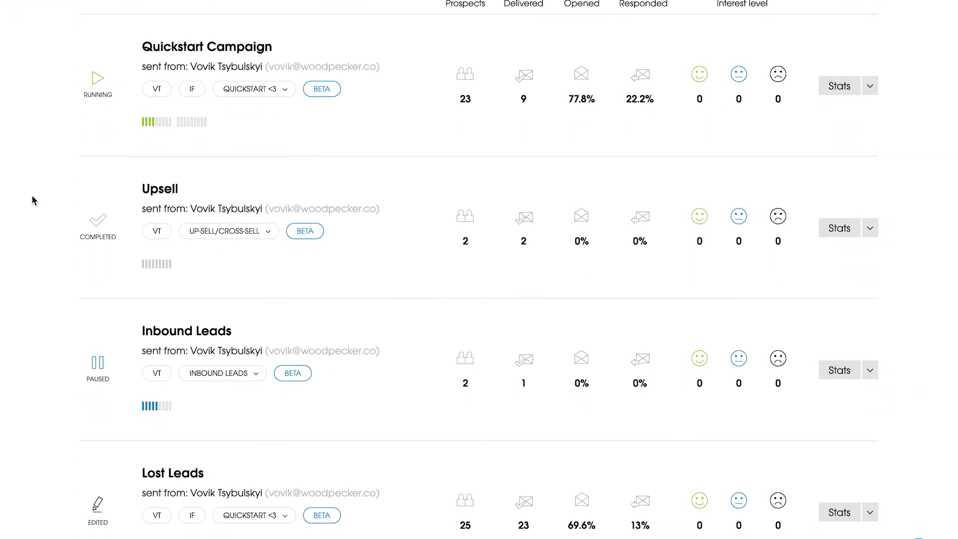
scroll(33, 201, down, 6)
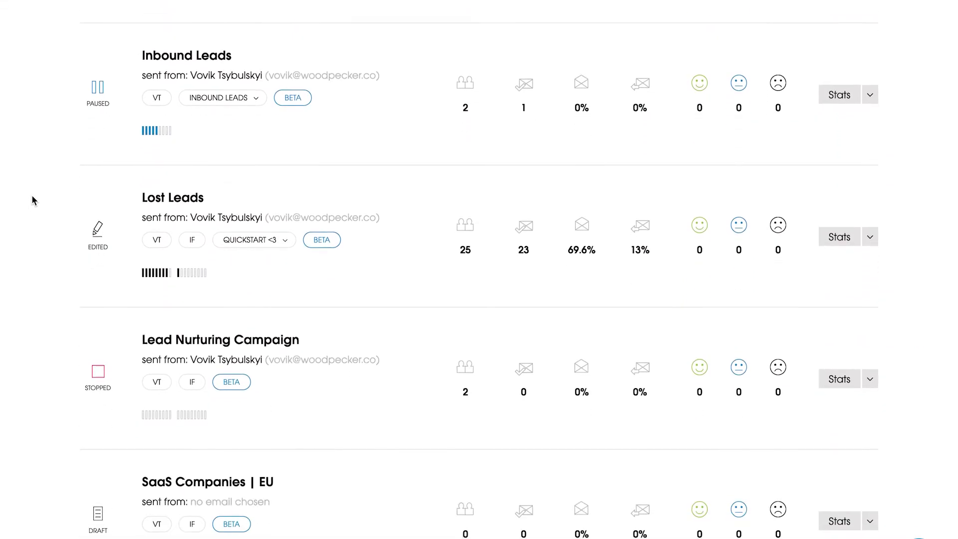
scroll(32, 197, up, 6)
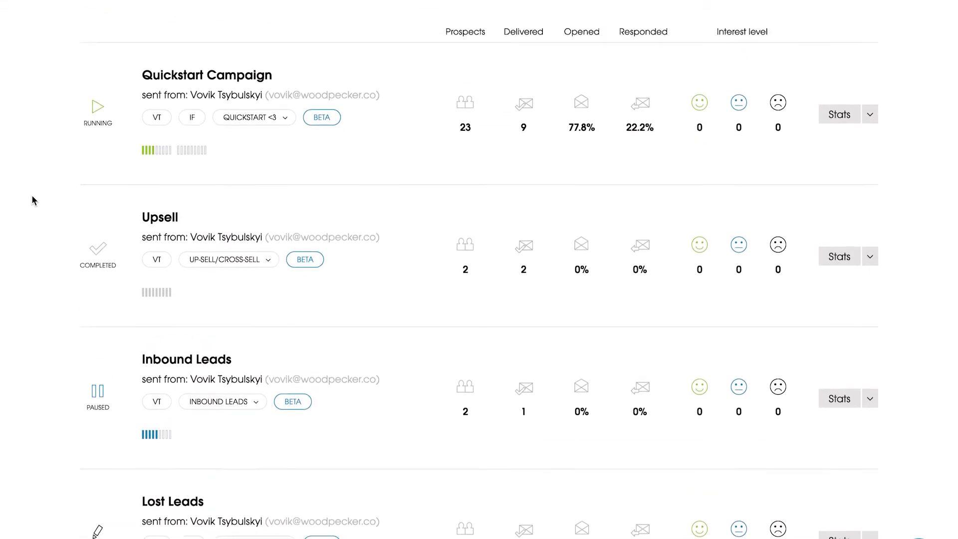
scroll(32, 200, up, 4)
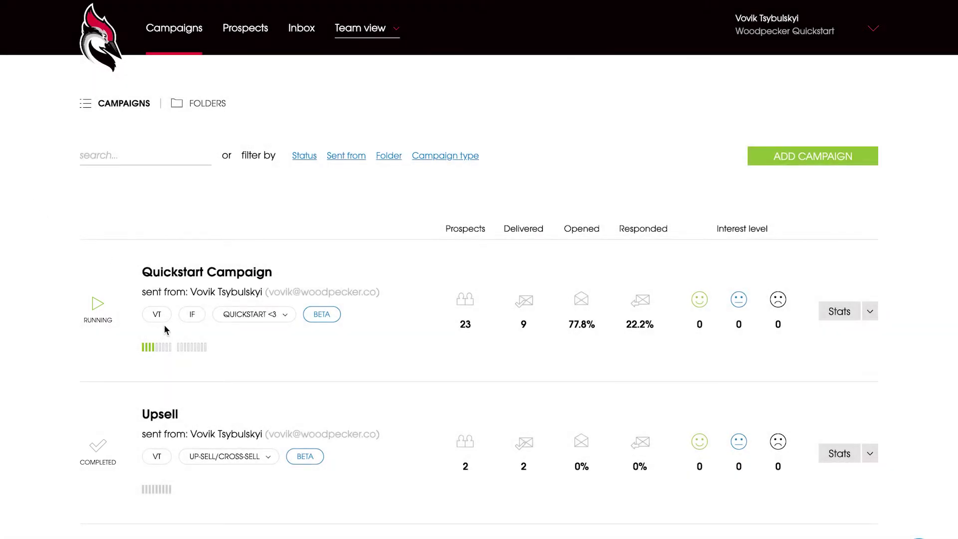
mouse_move(166, 317)
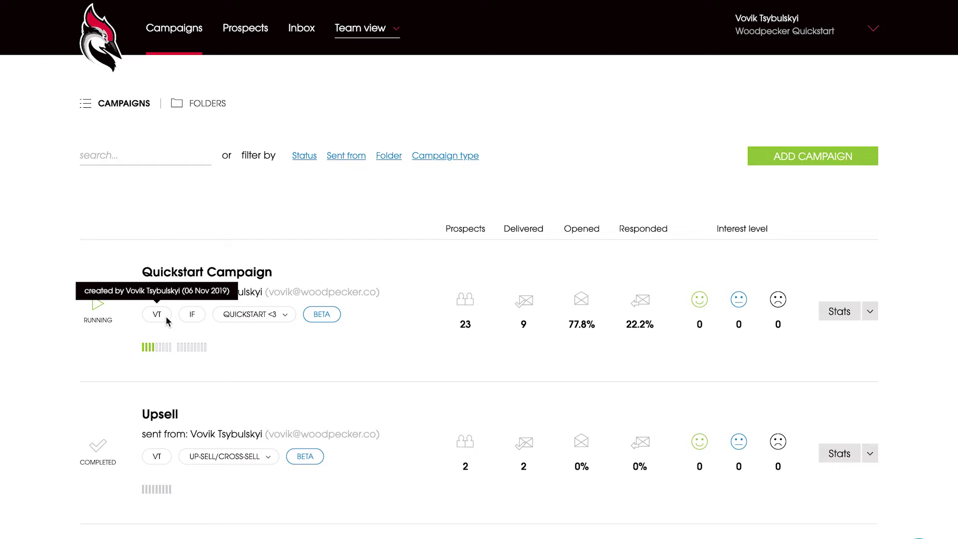
mouse_move(285, 318)
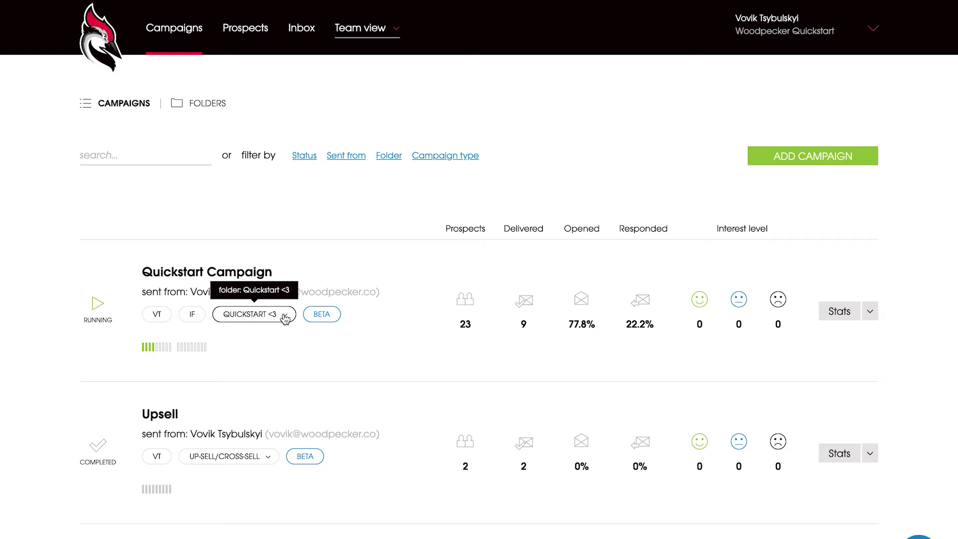
click(285, 317)
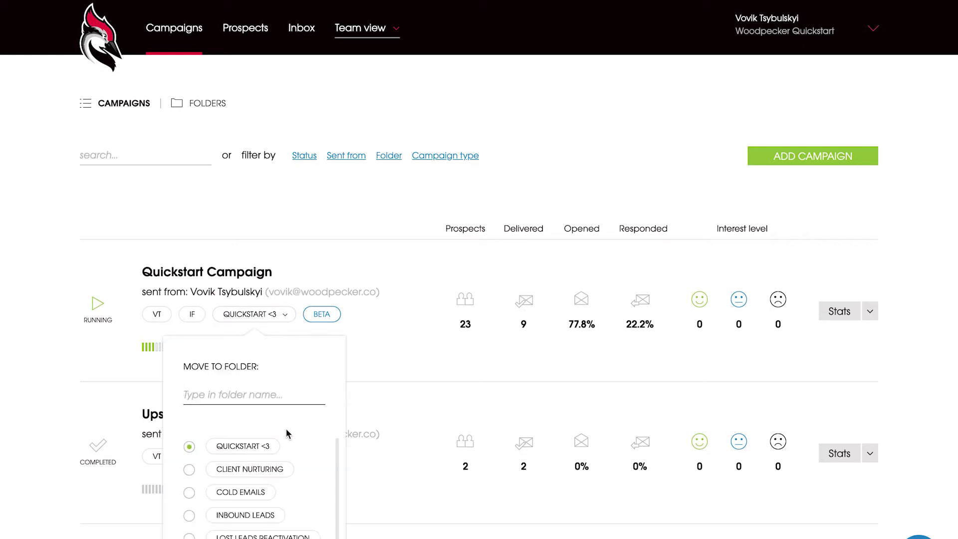
scroll(286, 429, down, 2)
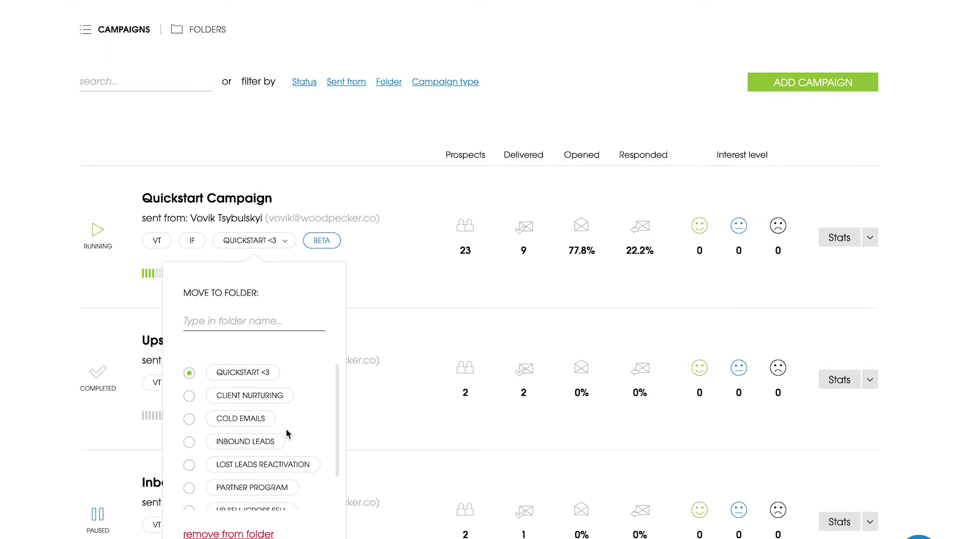
click(382, 399)
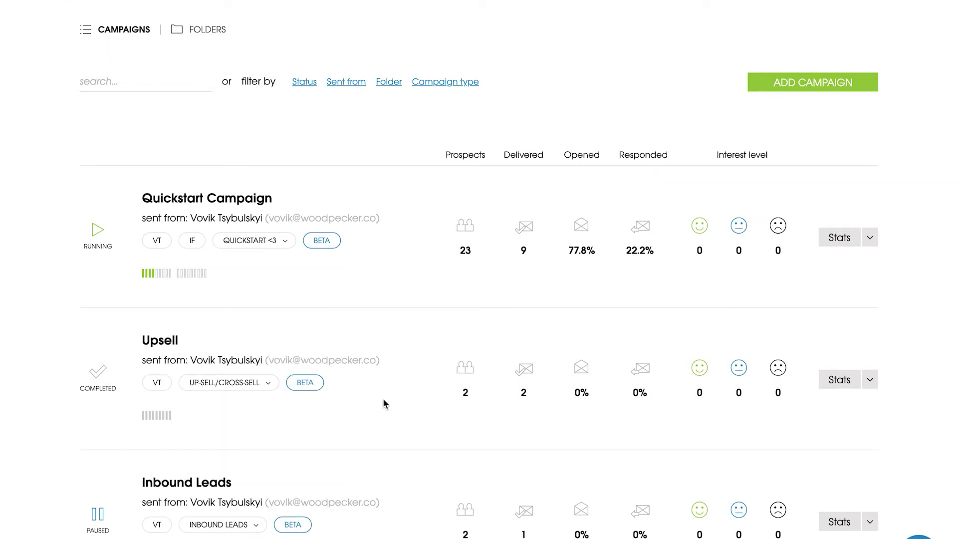
Step: Look over the campaign folders overview
scroll(383, 399, up, 2)
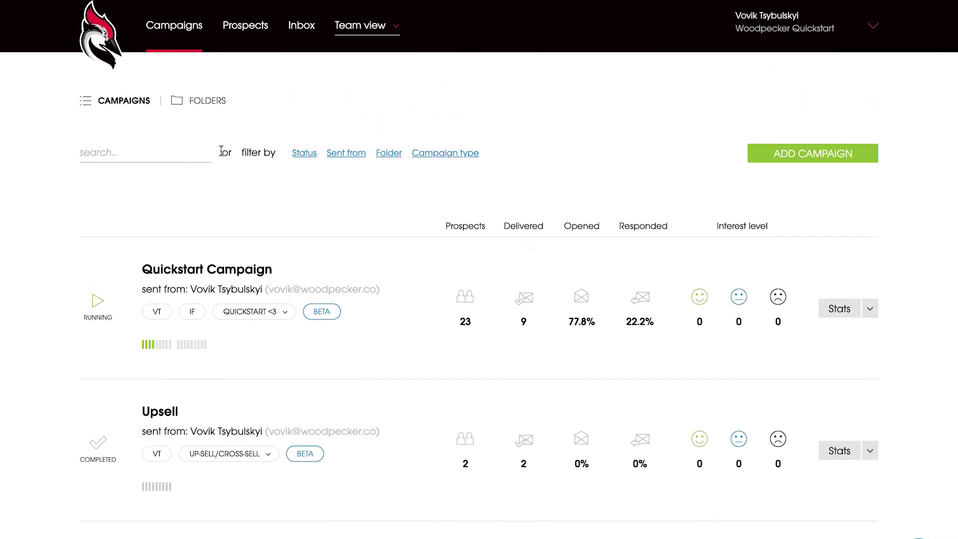
click(210, 102)
scroll(207, 126, down, 3)
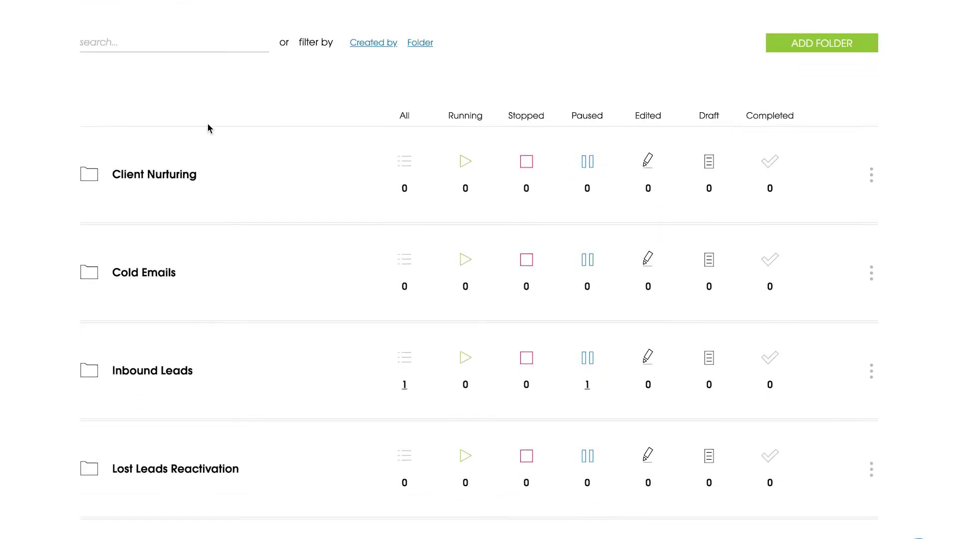
scroll(209, 128, up, 3)
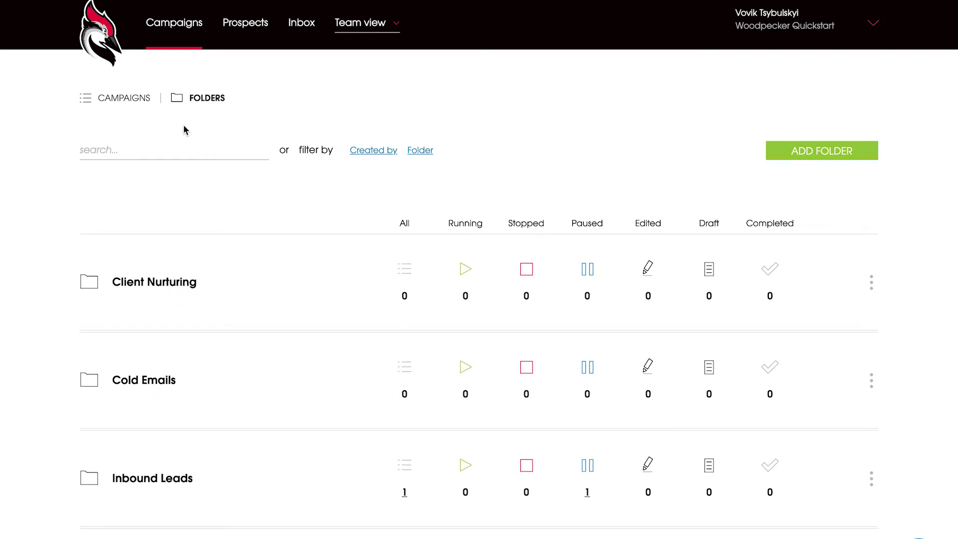
Step: Back in the campaign list, reveal Quickstart Campaign's extra actions and open its stats page
click(144, 105)
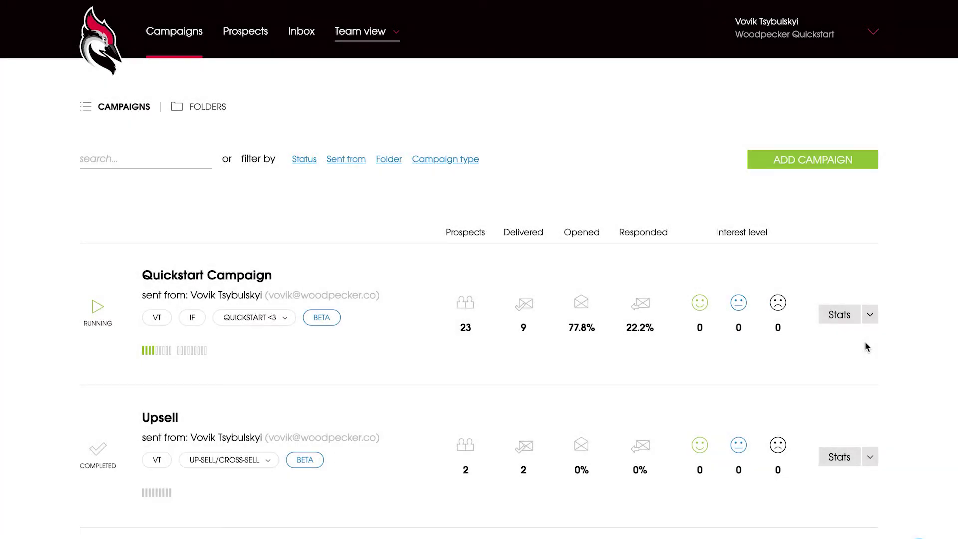
click(870, 315)
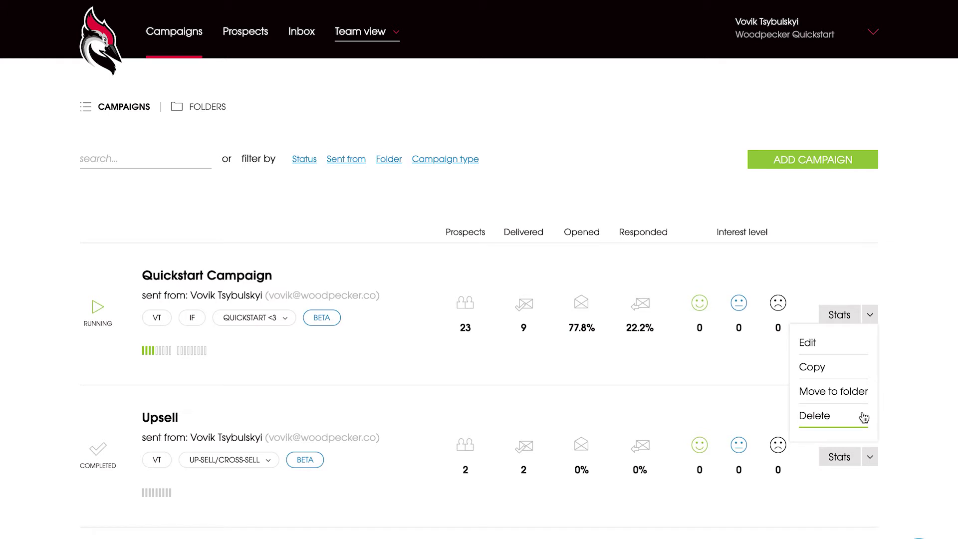
click(848, 319)
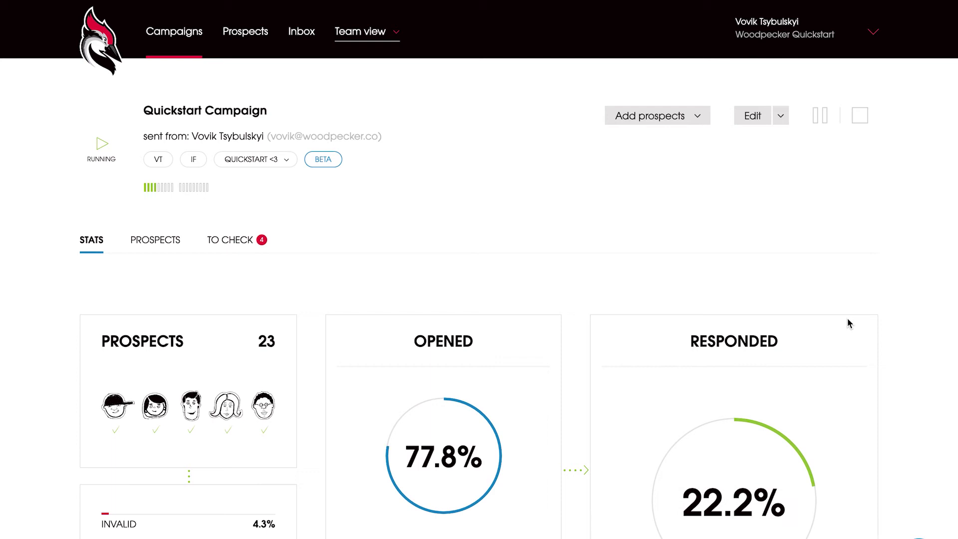
Step: Scroll through Quickstart Campaign's stats cards down to the Path YES and Path NO breakdown
scroll(28, 314, down, 4)
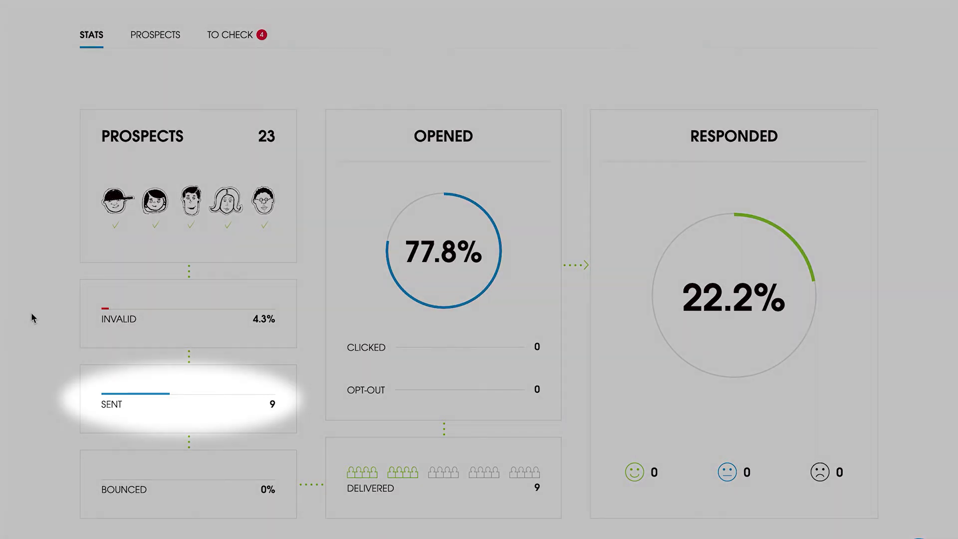
mouse_move(150, 397)
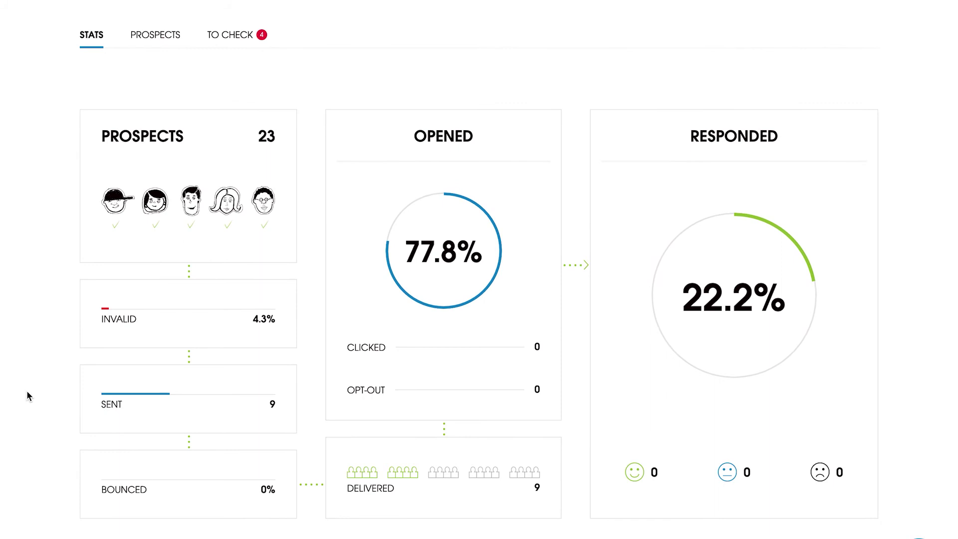
scroll(28, 394, down, 6)
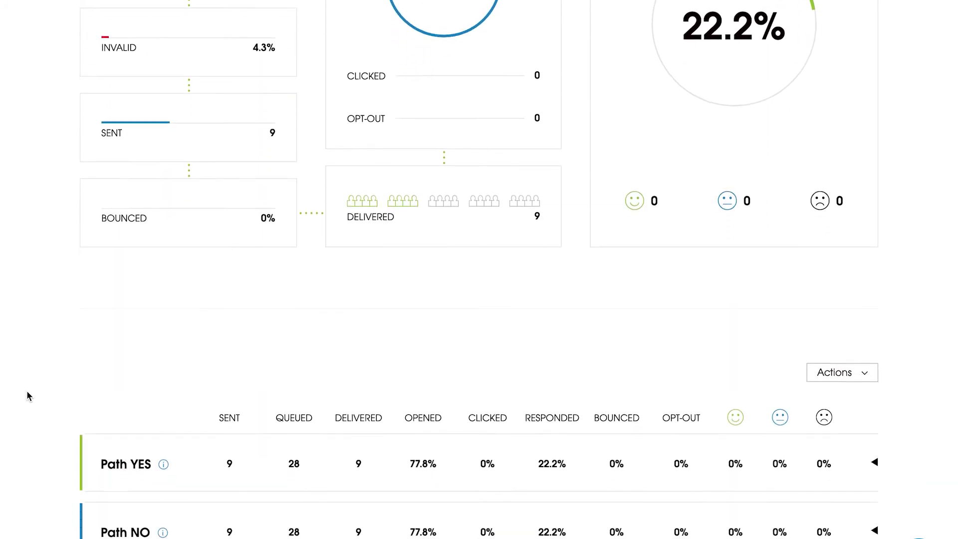
Step: Expand Path YES and preview Email #1 with its delivery times and daily sending limit
scroll(28, 396, down, 2)
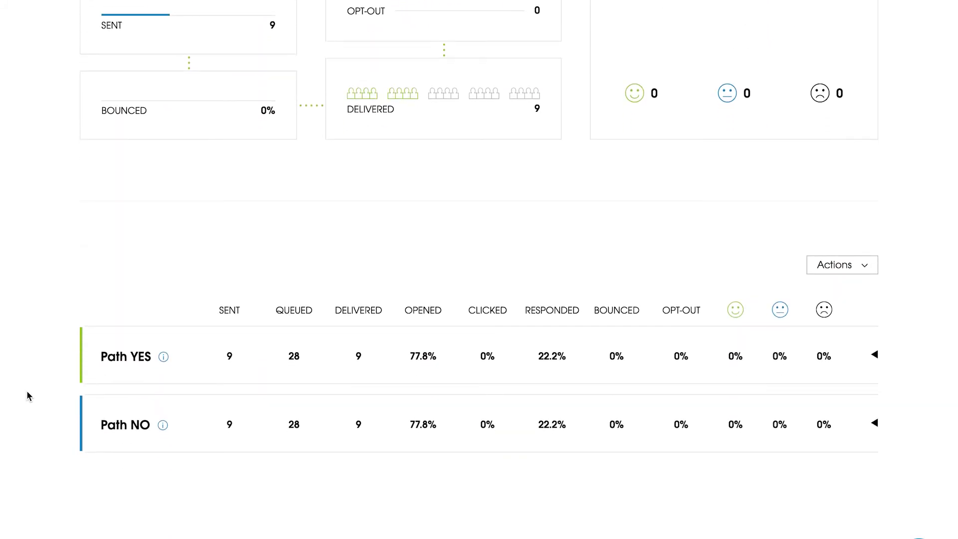
click(875, 356)
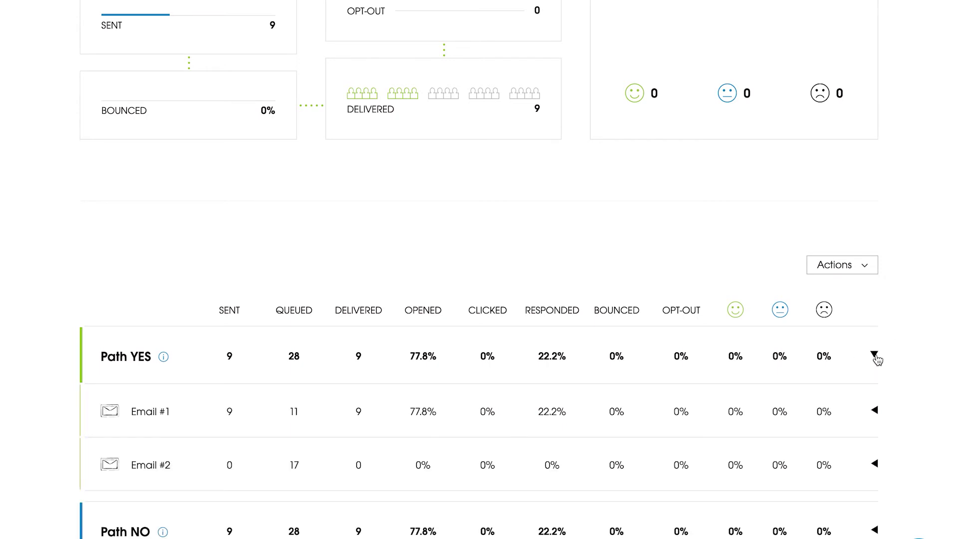
scroll(913, 390, down, 1)
click(875, 344)
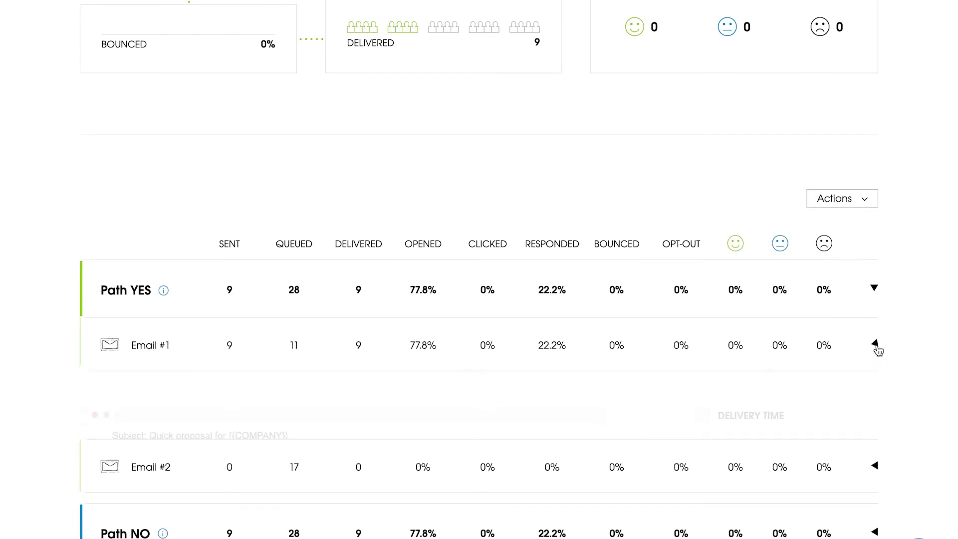
scroll(913, 365, down, 3)
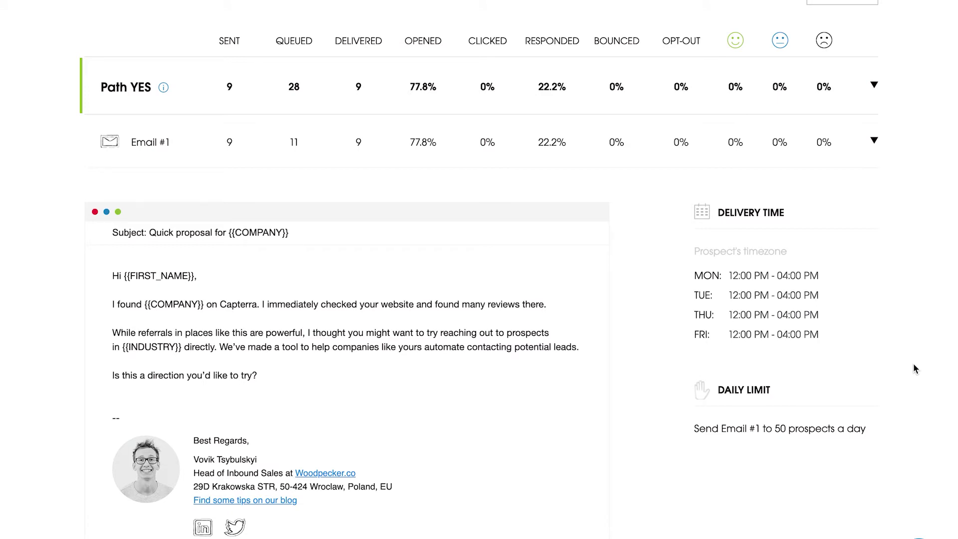
scroll(913, 368, down, 1)
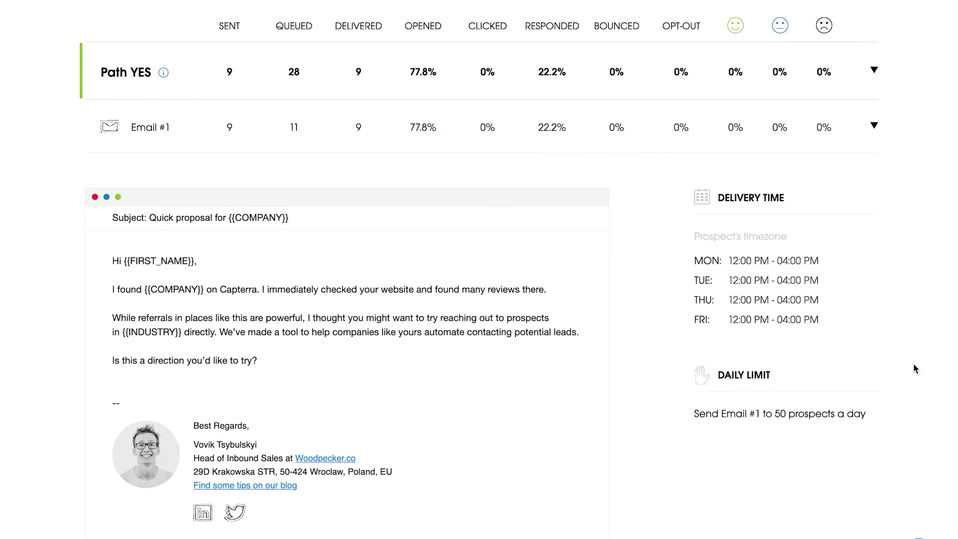
scroll(914, 369, up, 15)
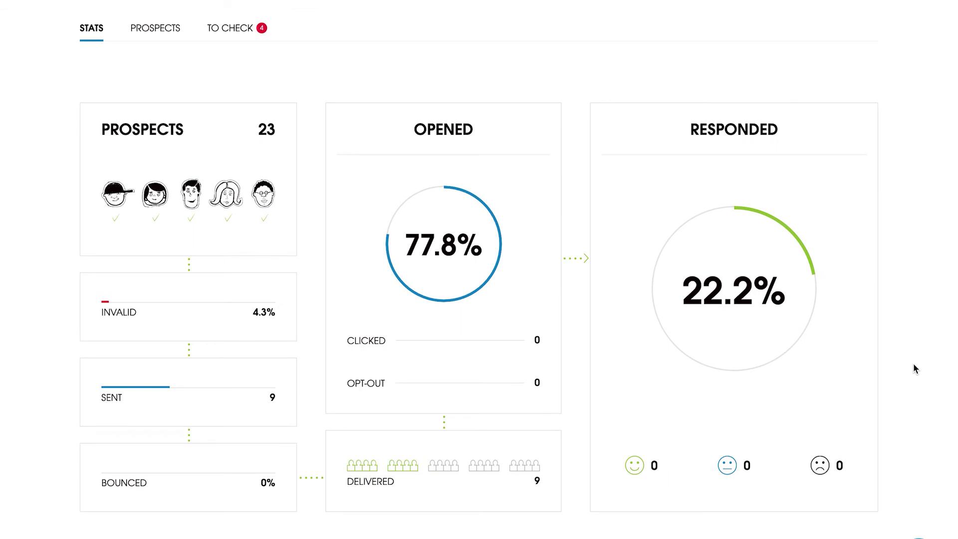
Step: List the responders, open the first reply asking for details, and mark that prospect Interested
mouse_move(781, 331)
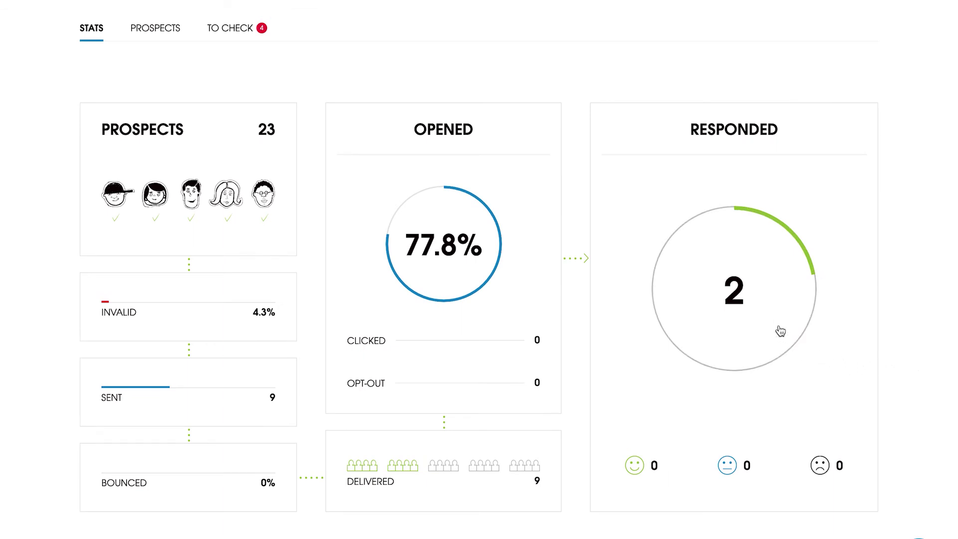
click(780, 331)
scroll(780, 329, down, 5)
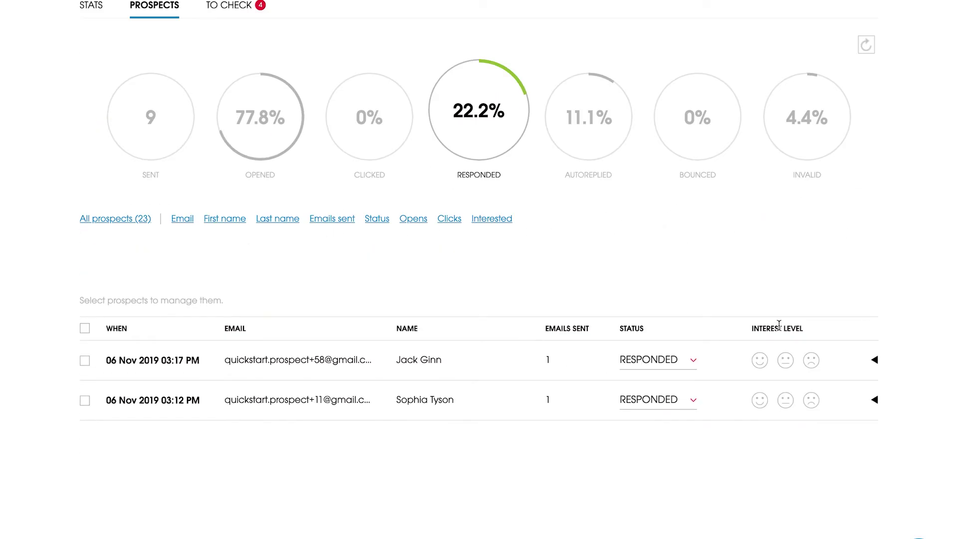
click(876, 362)
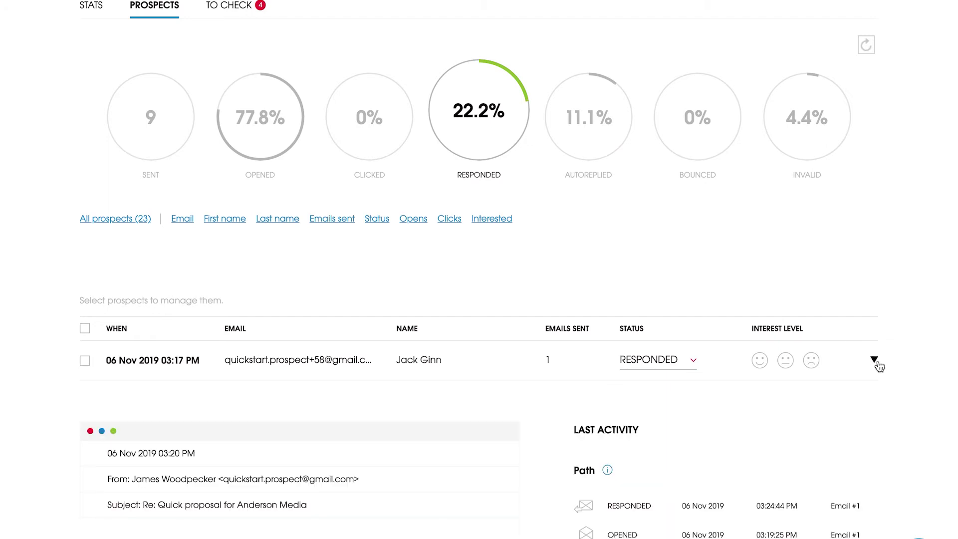
scroll(883, 357, down, 4)
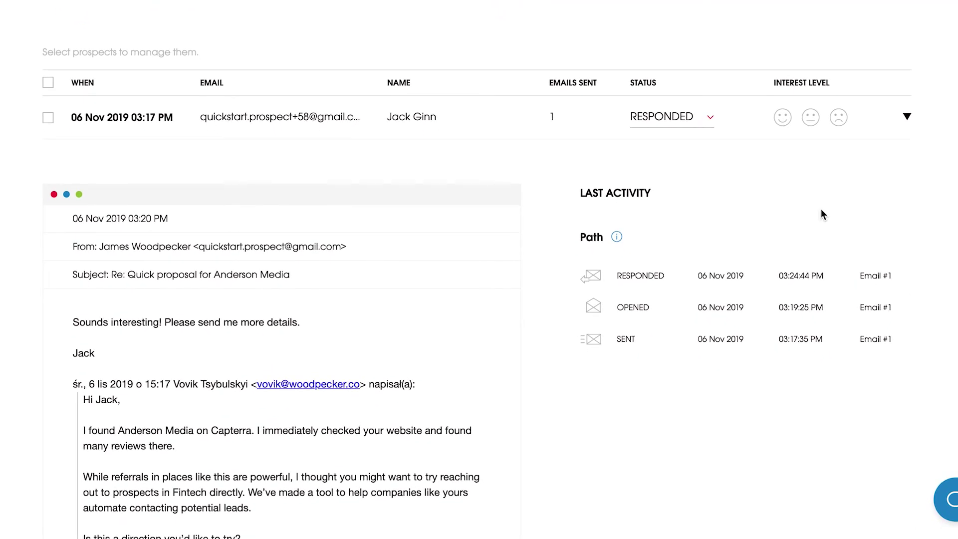
click(782, 124)
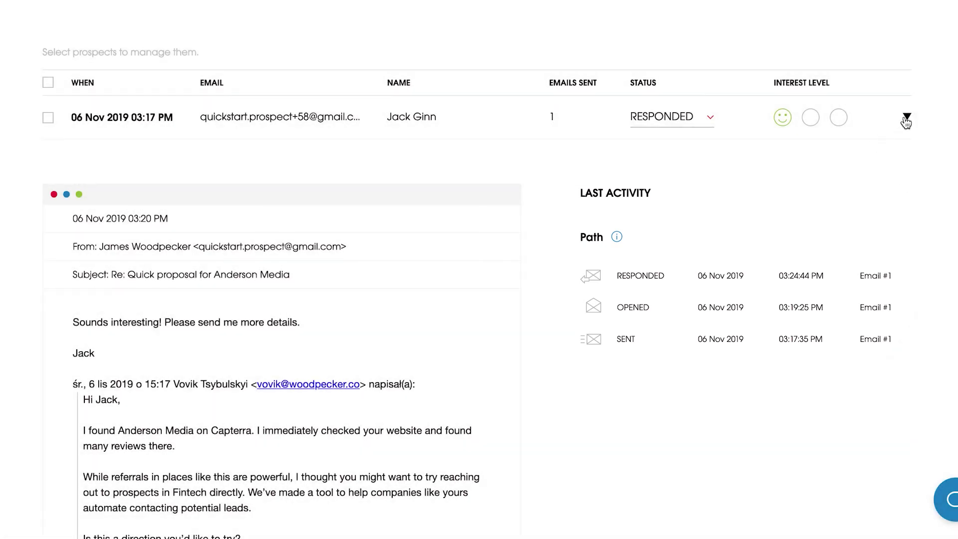
Step: Collapse the first reply, then mark the declining second responder Not interested and BLACKLISTED
click(906, 123)
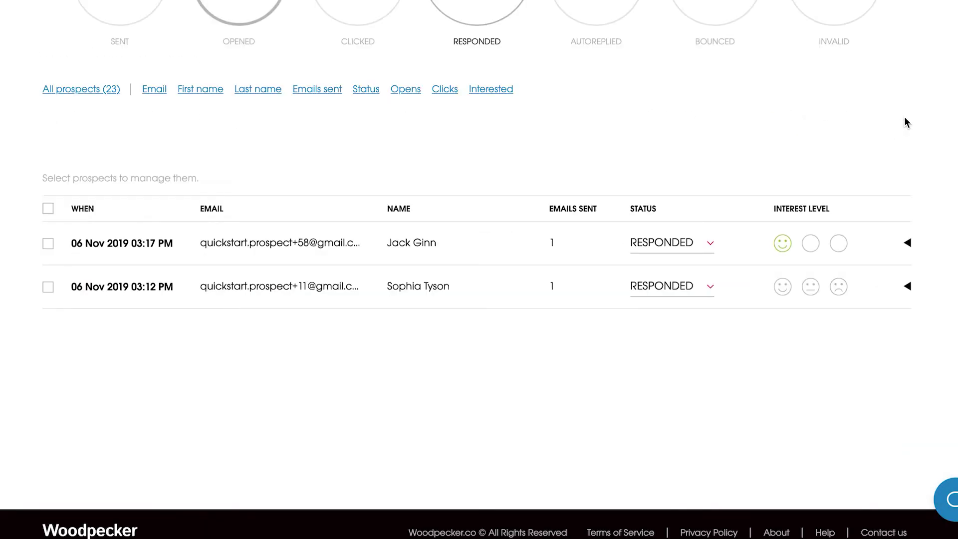
click(900, 298)
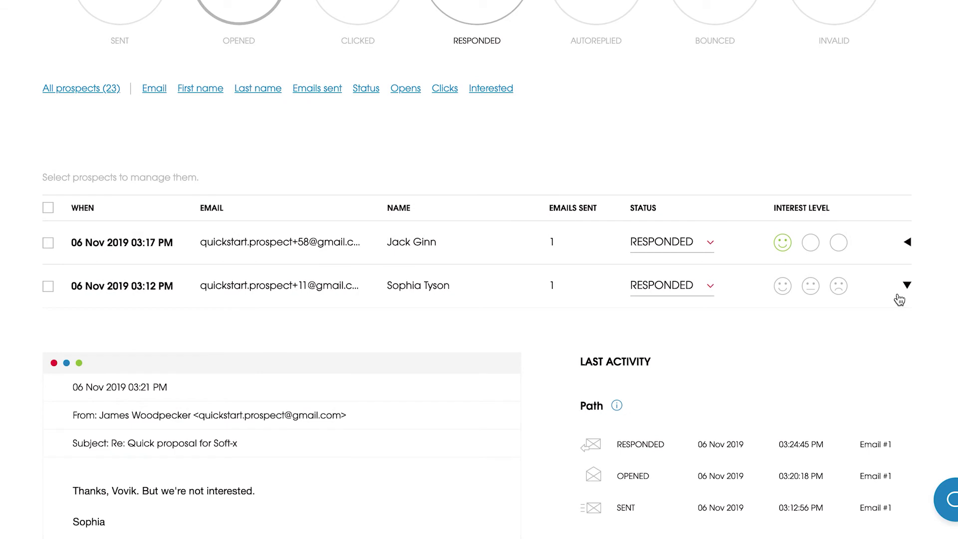
scroll(908, 295, down, 5)
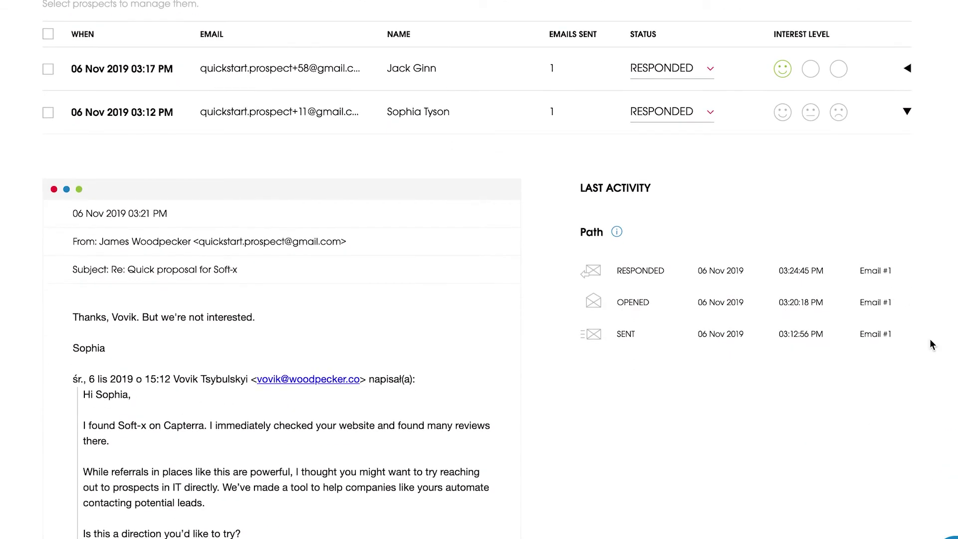
click(839, 113)
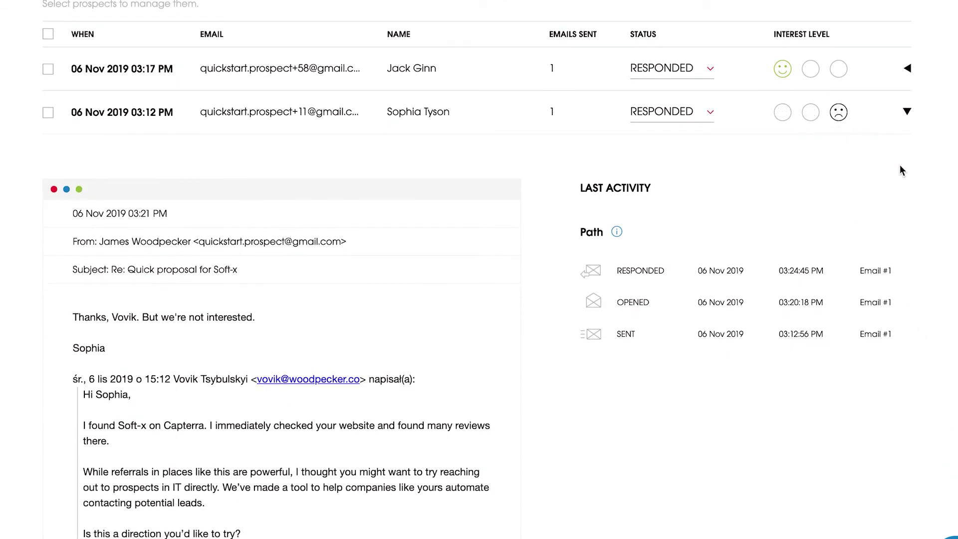
click(708, 115)
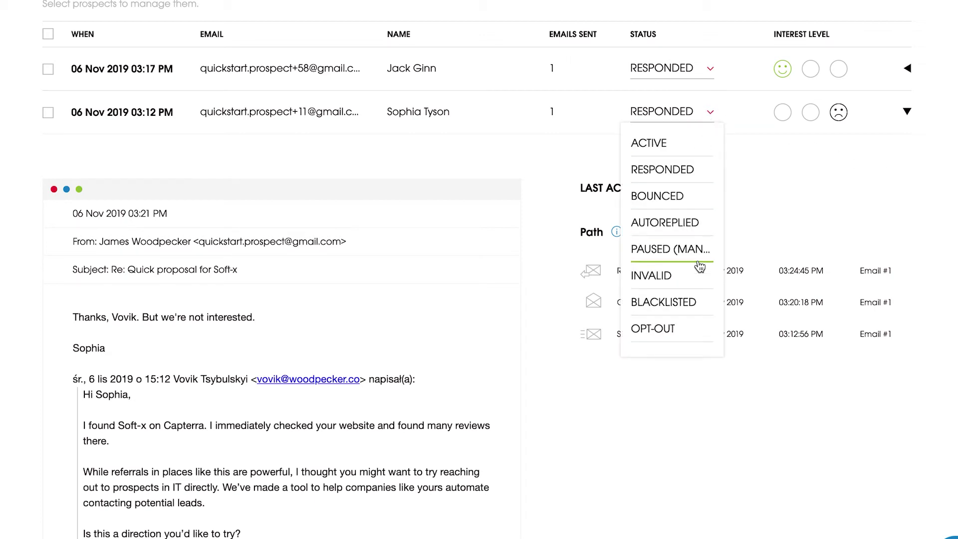
click(695, 299)
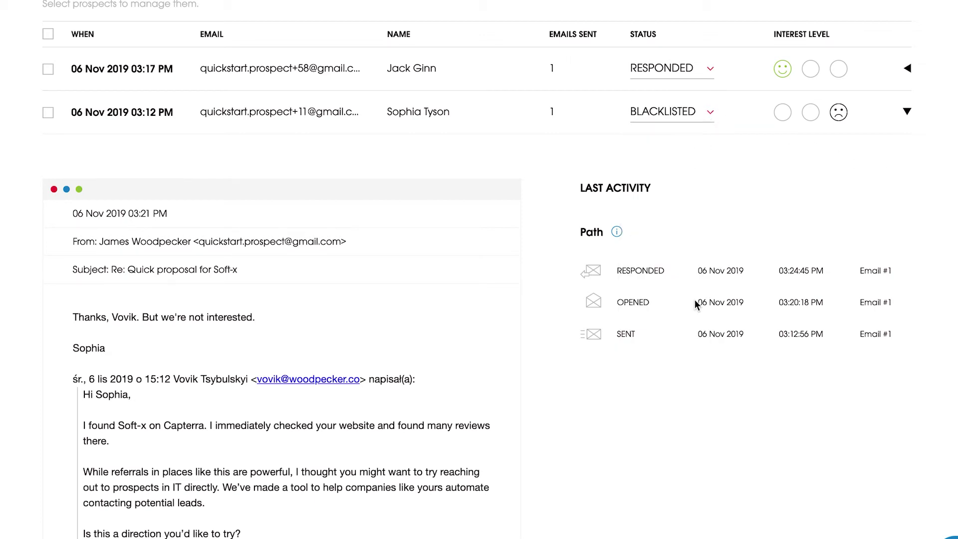
click(844, 155)
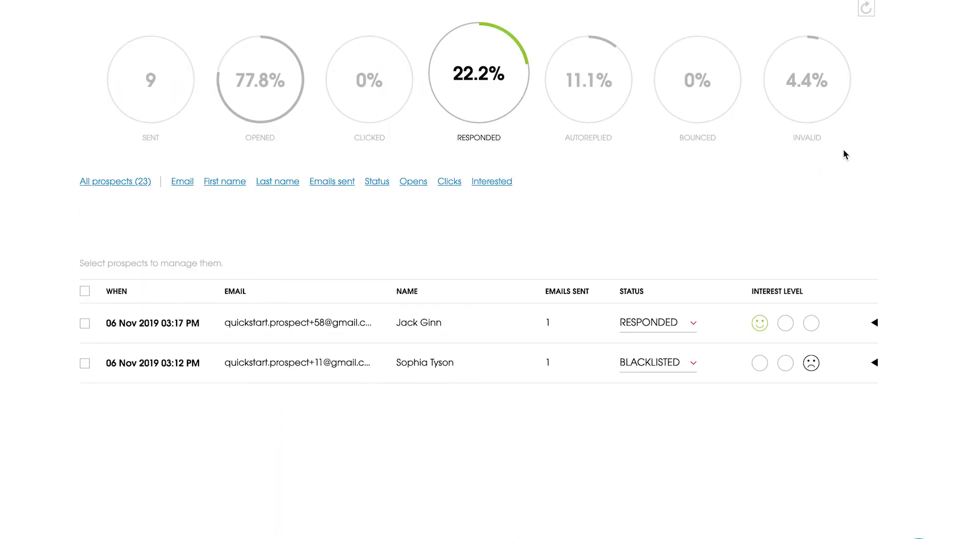
Step: Export both filtered prospects as a CSV, then filter the list to autoreplied prospects
scroll(844, 154, up, 2)
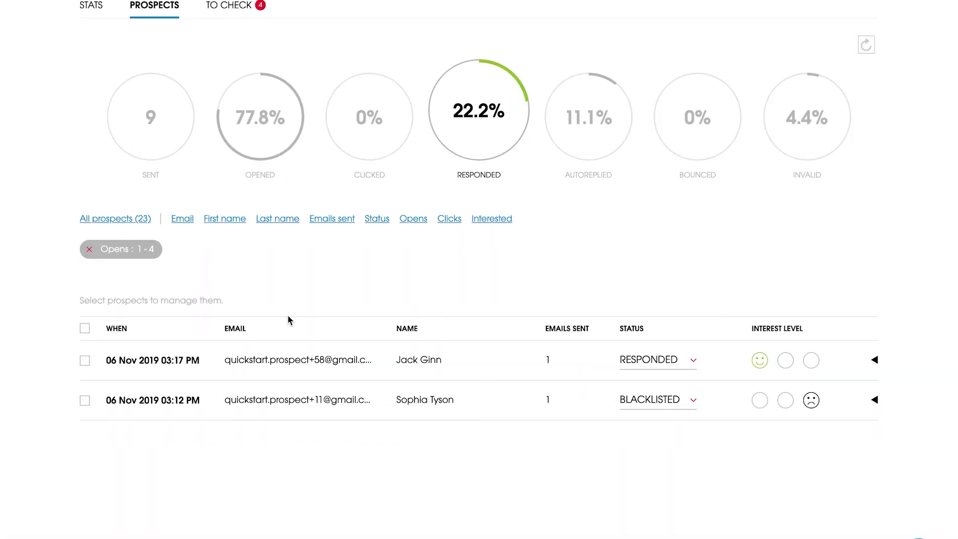
click(88, 330)
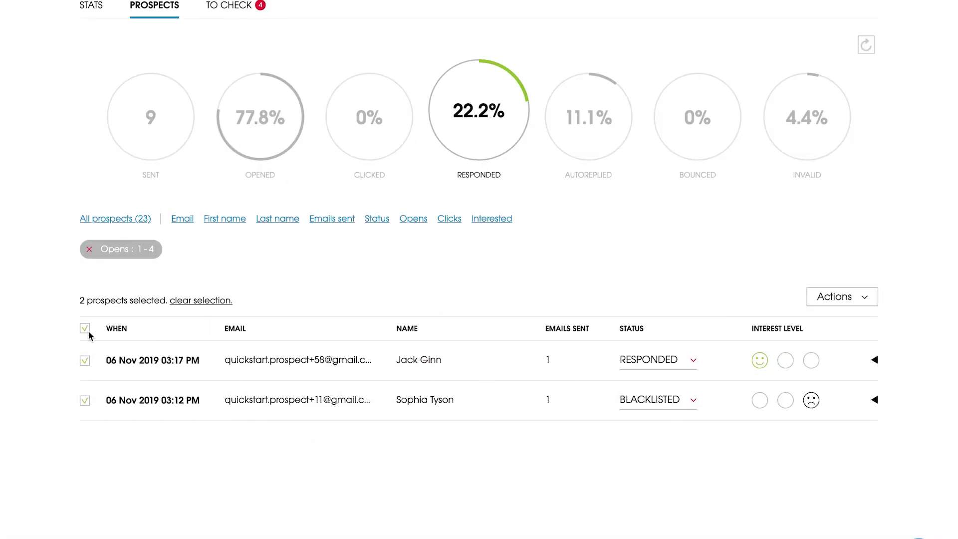
click(865, 300)
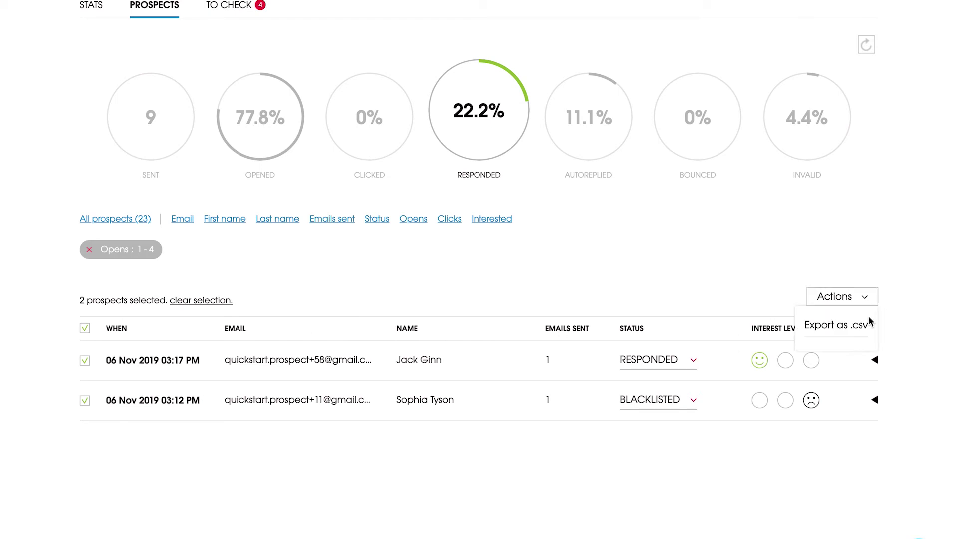
click(869, 333)
mouse_move(600, 152)
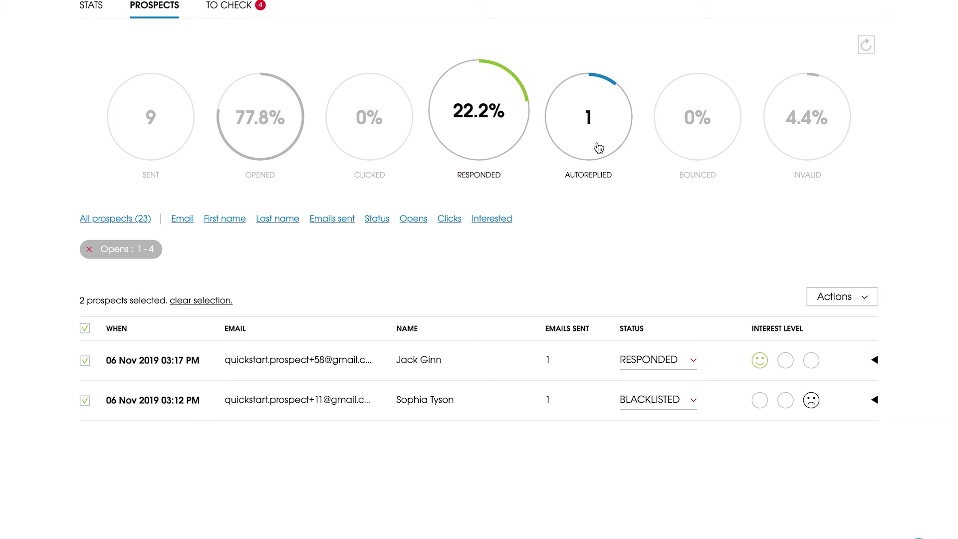
click(599, 148)
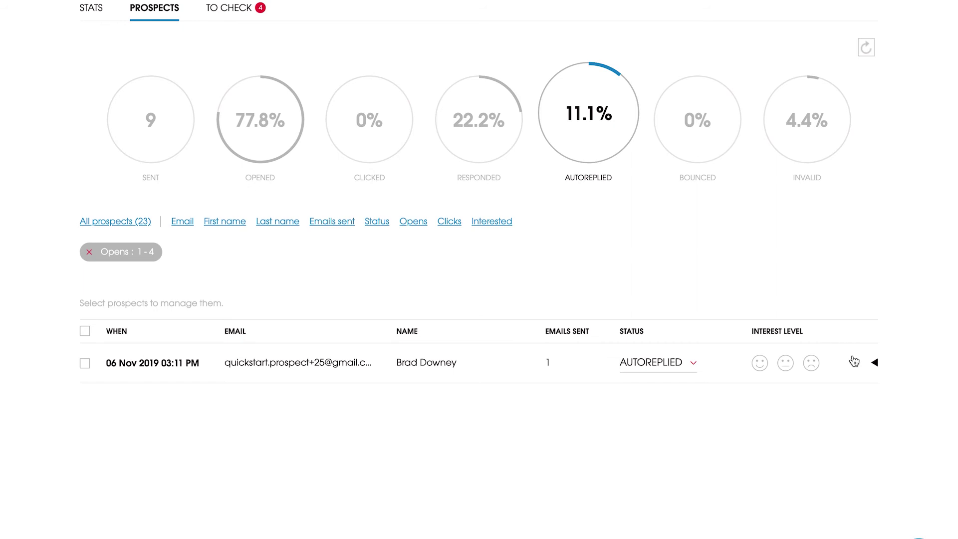
Step: Expand the autoreplied prospect's row to read their out-of-office reply and stopped follow-ups
click(874, 363)
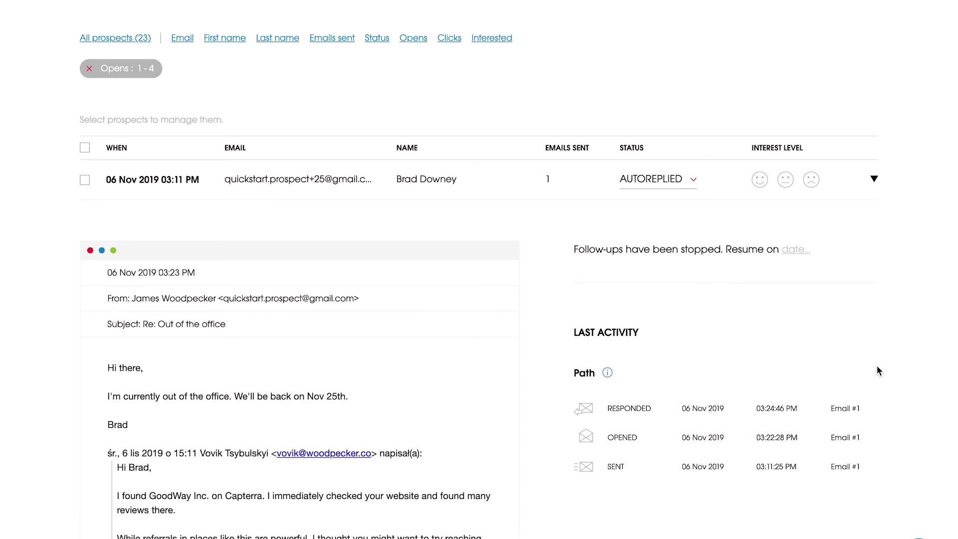
scroll(877, 366, up, 7)
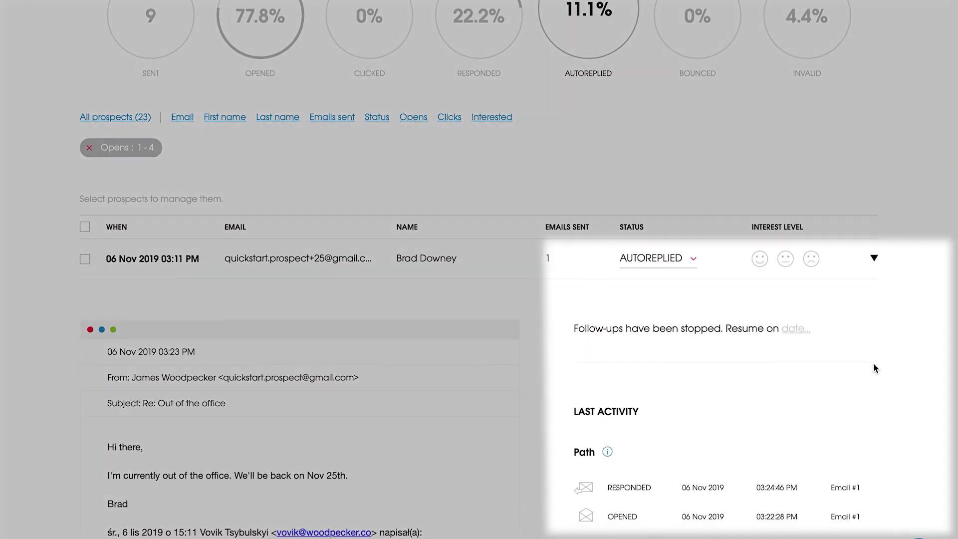
Step: Schedule the out-of-office prospect's follow-ups to resume on 25 November 2019
click(802, 333)
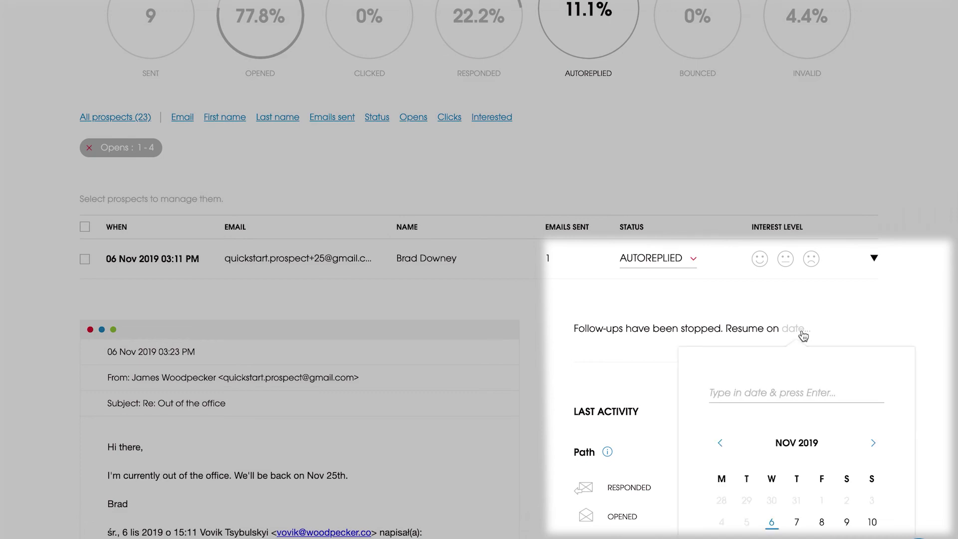
scroll(803, 336, down, 3)
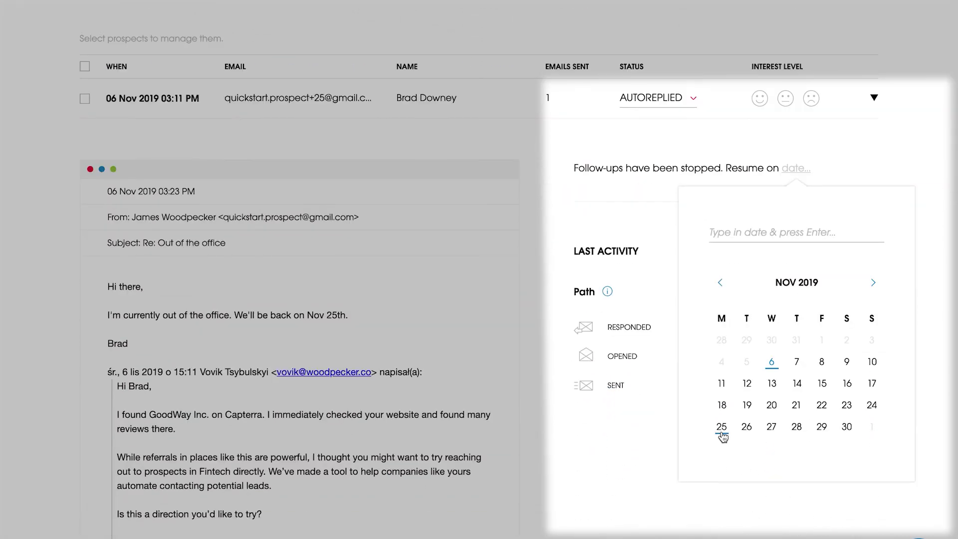
click(721, 430)
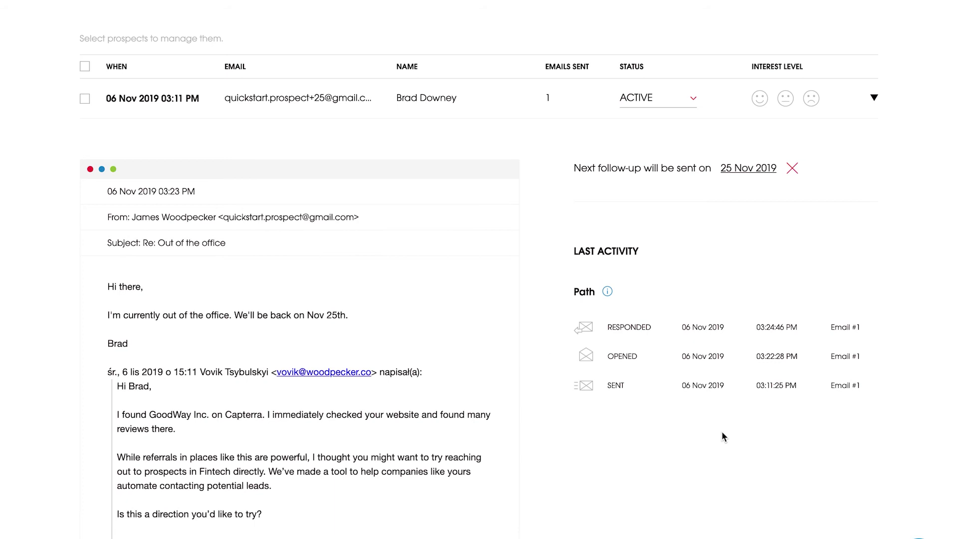
scroll(722, 433, up, 8)
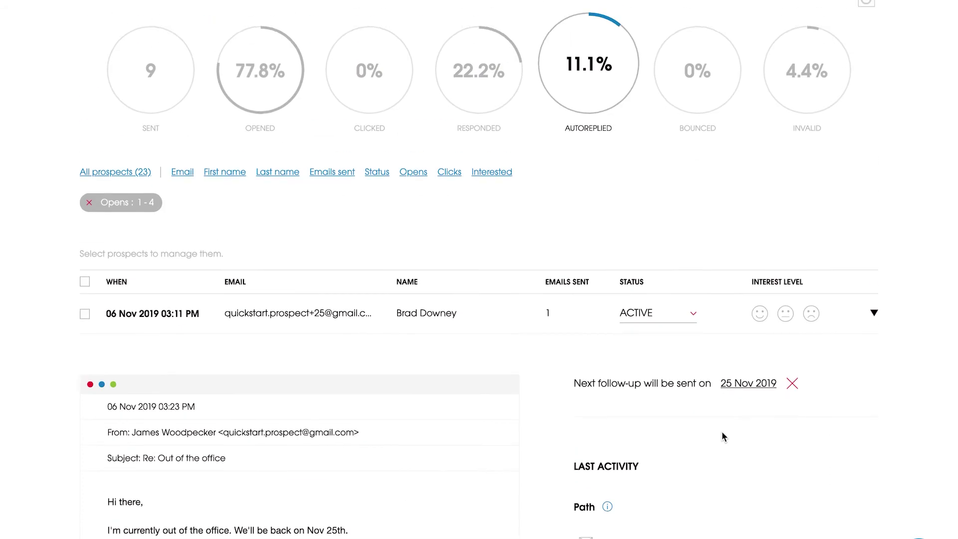
scroll(721, 431, up, 3)
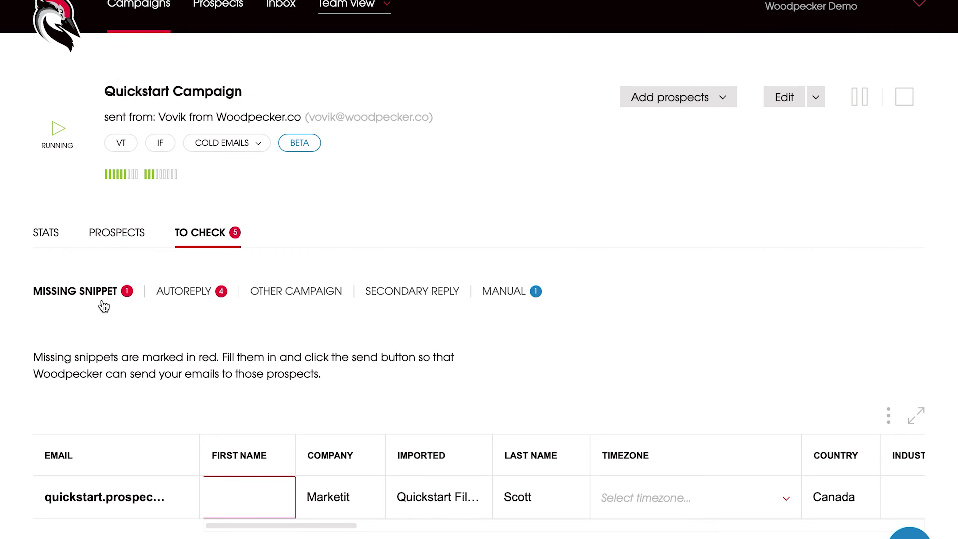
Step: Review the To Check lists for Other Campaign, Secondary Reply and Manual paused prospects
click(300, 295)
scroll(528, 421, down, 2)
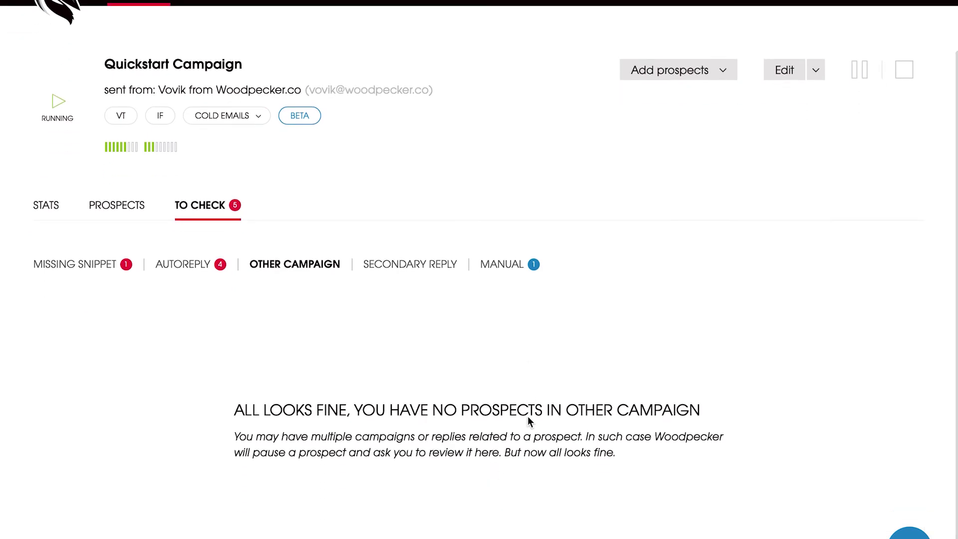
click(424, 267)
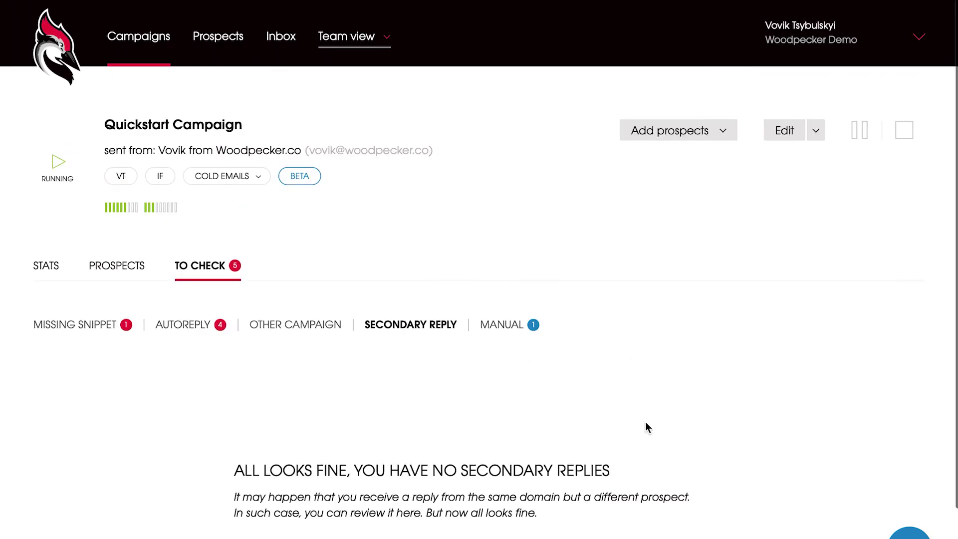
scroll(646, 425, down, 2)
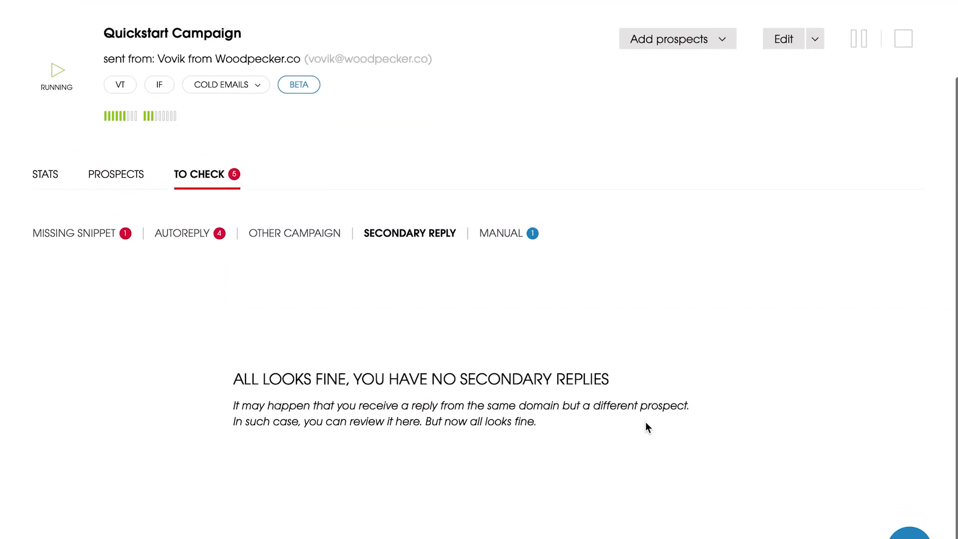
click(504, 242)
scroll(712, 352, down, 2)
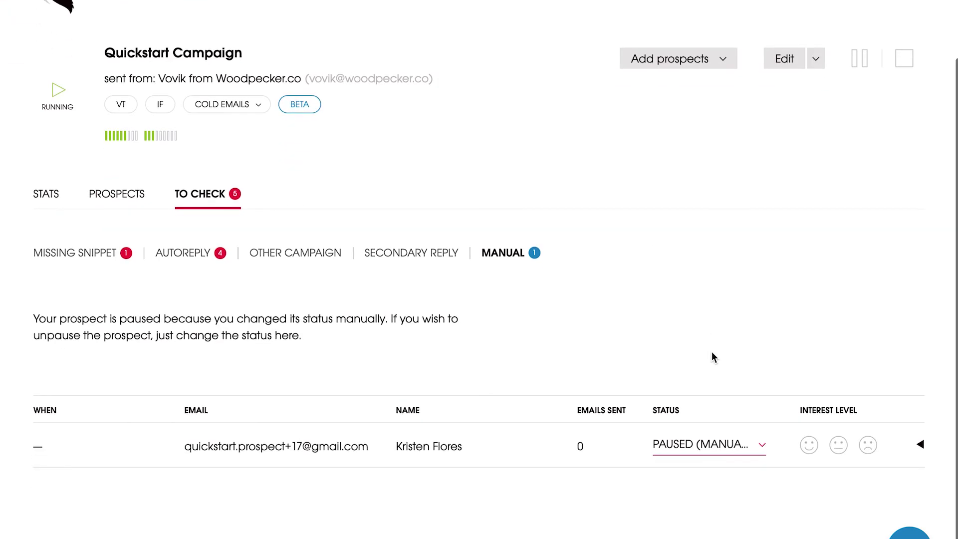
scroll(712, 351, up, 2)
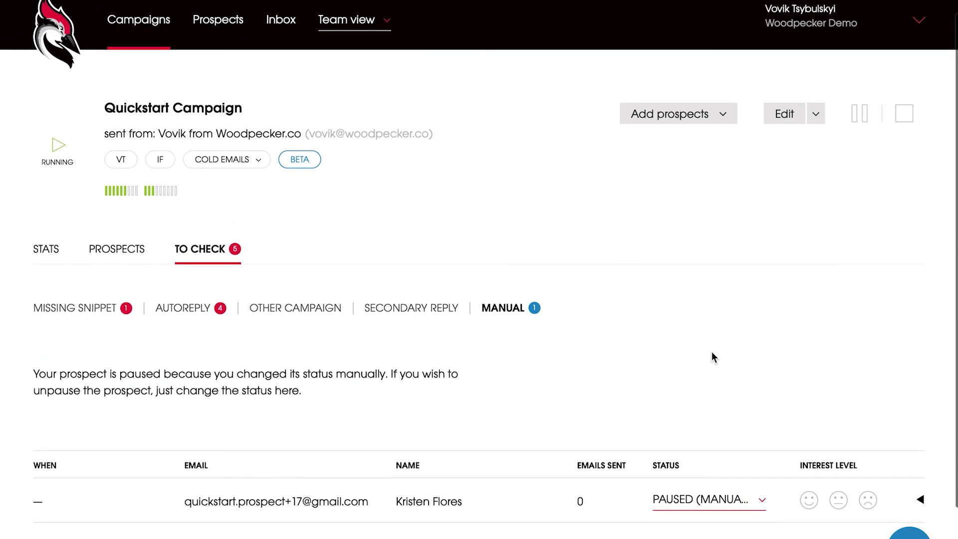
scroll(711, 357, up, 1)
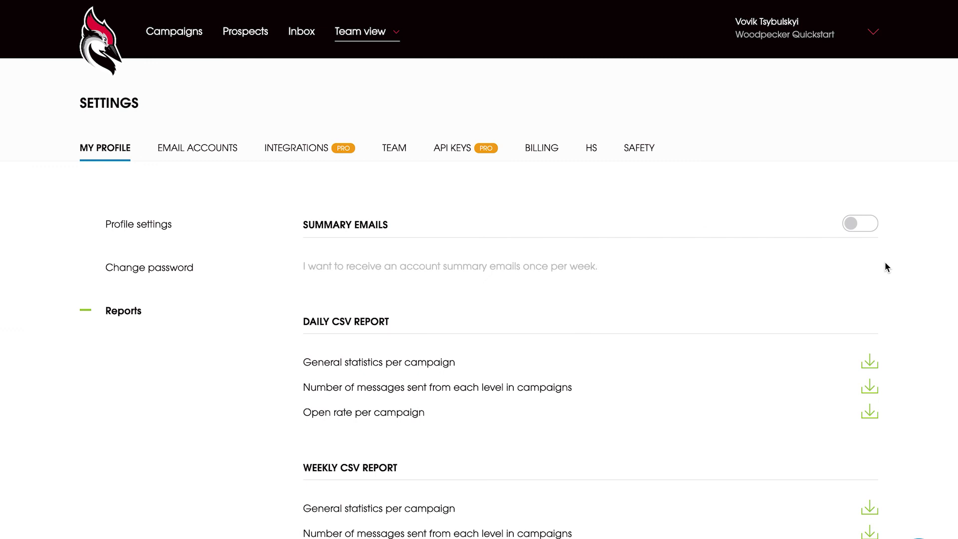
Step: Switch the Summary Emails toggle on in My Profile's reports settings
click(868, 225)
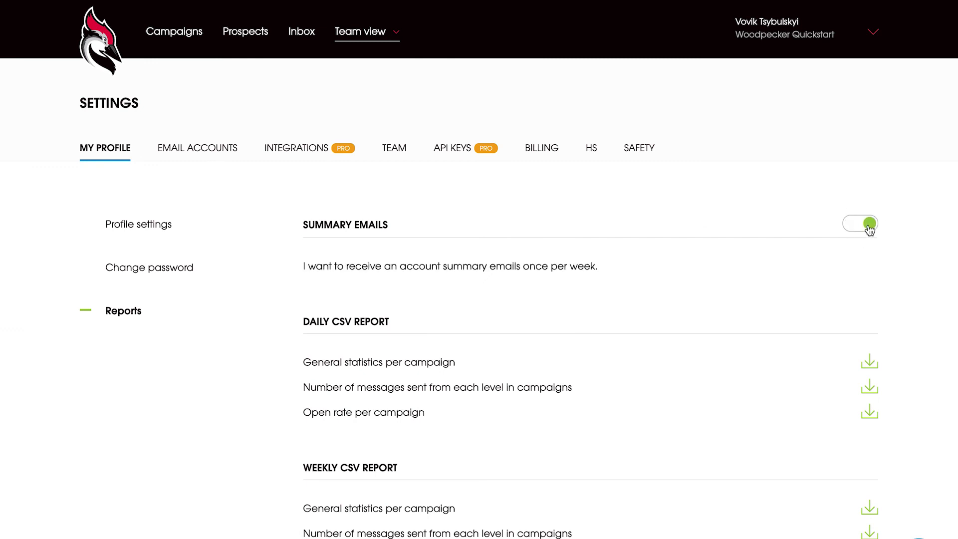